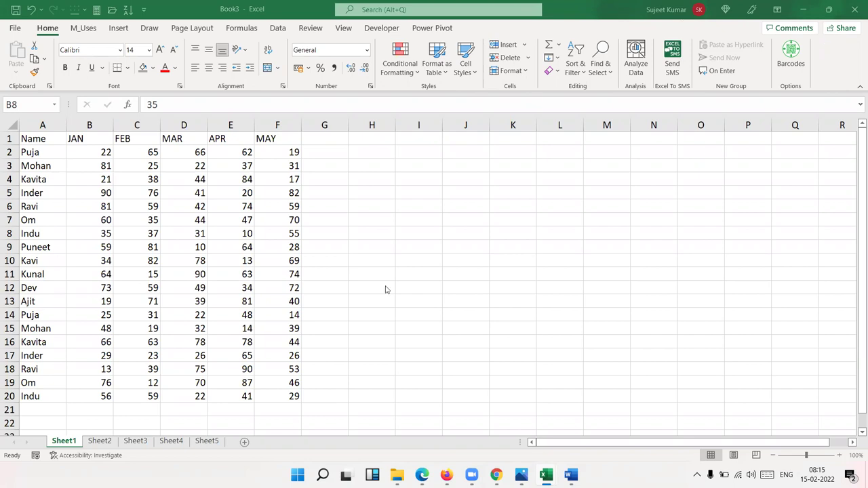
Flip through the JAN–MAY name tables on Sheet1 to Sheet5 and insert a new sheet after Sheet5.
left_click(99, 441)
left_click(135, 441)
left_click(171, 441)
key("ctrl+Page_Down")
left_click(171, 441)
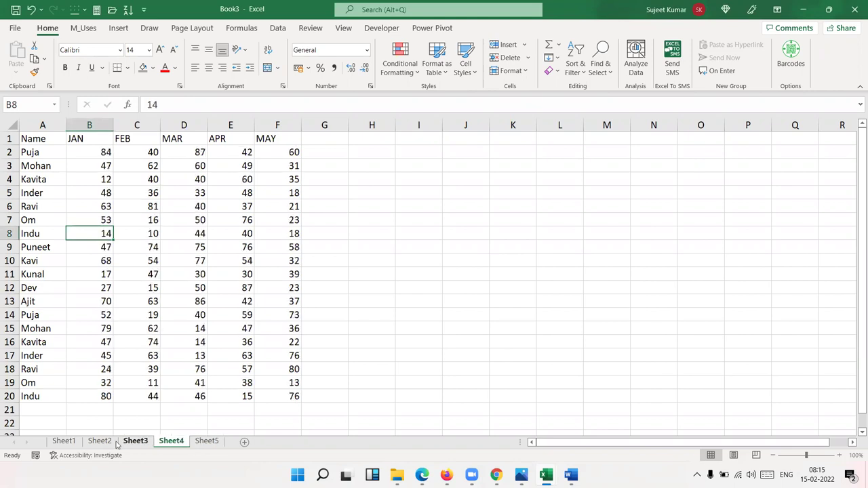
left_click(64, 441)
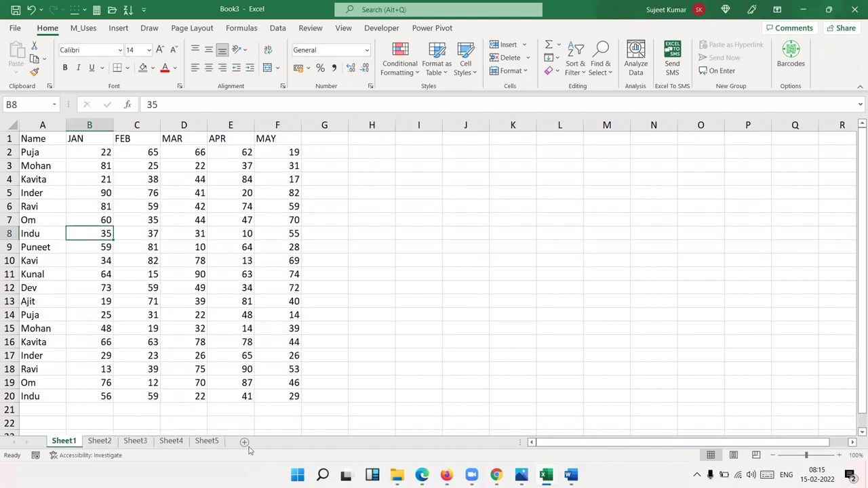
left_click(207, 441)
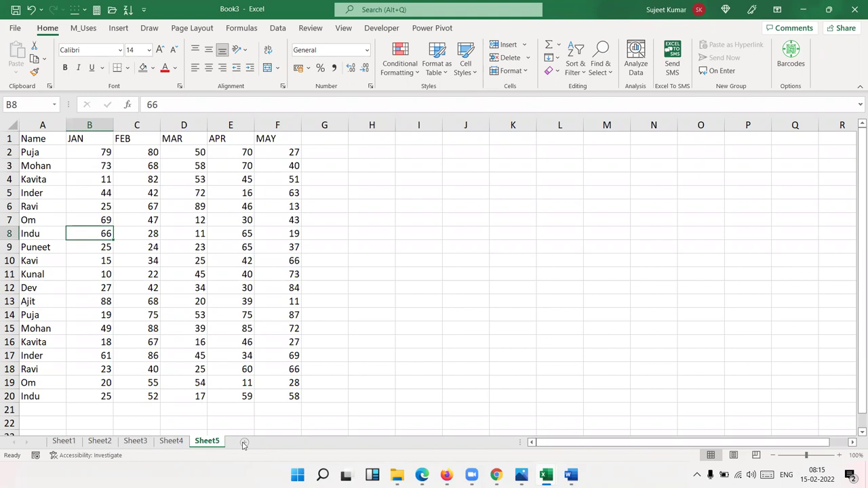
left_click(243, 442)
Rename the new sheet tab to 'Data' and go back to Sheet1's table.
double_click(243, 442)
type("Data")
left_click(318, 404)
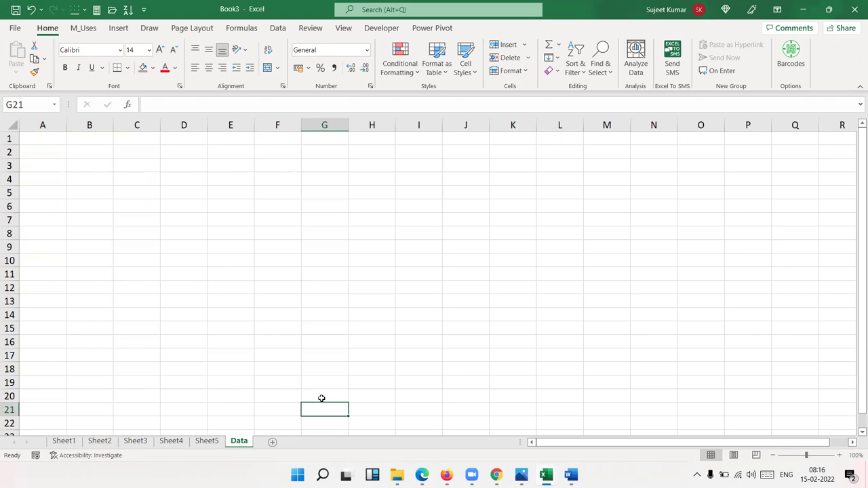
left_click(67, 443)
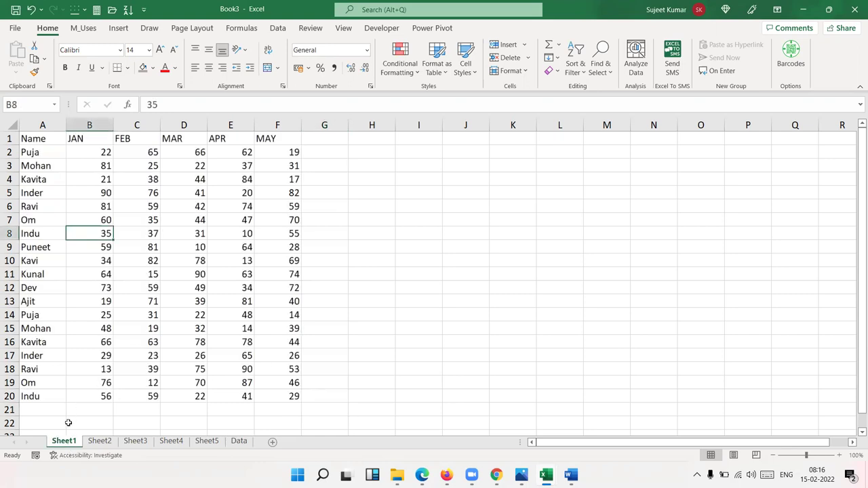
Copy the whole Sheet1 table into cell A1 of the Data sheet.
left_click(43, 141)
key("ctrl+a")
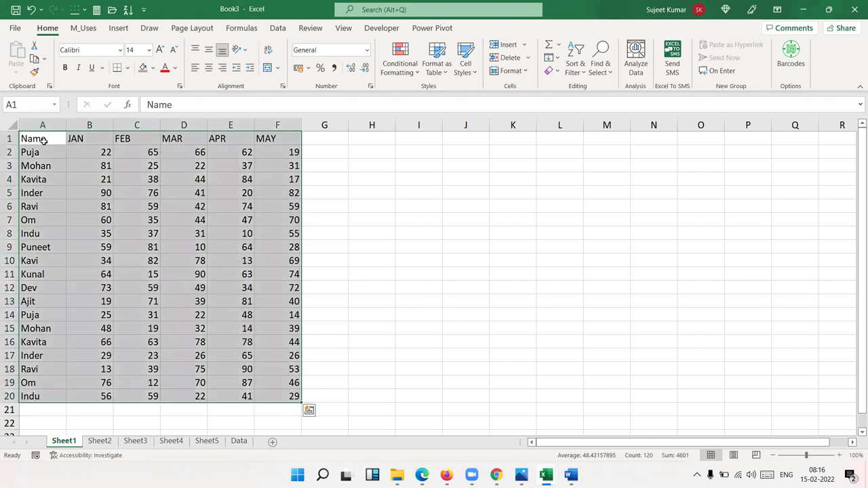
key("ctrl+c")
key("ctrl+q")
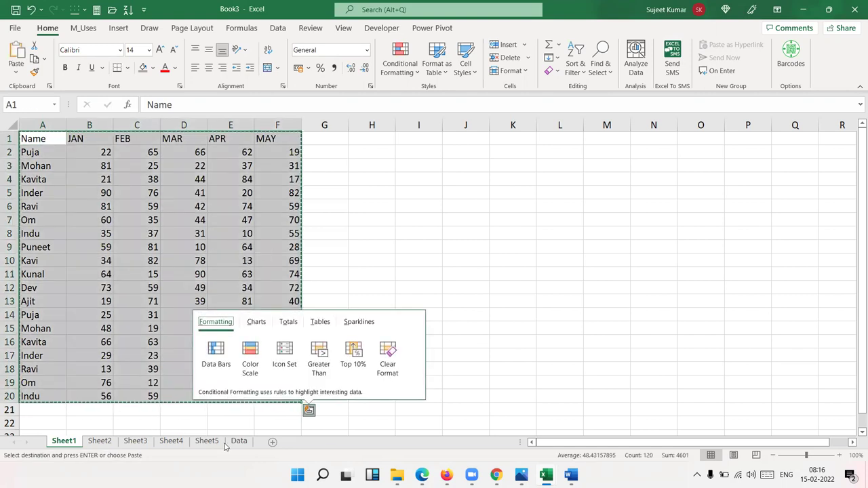
left_click(239, 441)
left_click(42, 140)
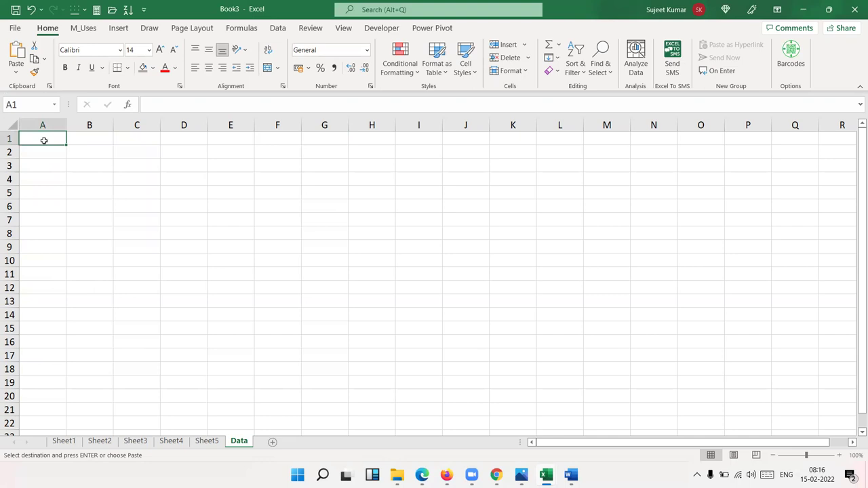
key("ctrl+v")
Copy the Sheet2 table into Data!A21, directly below the first table.
left_click(99, 441)
left_click(31, 139)
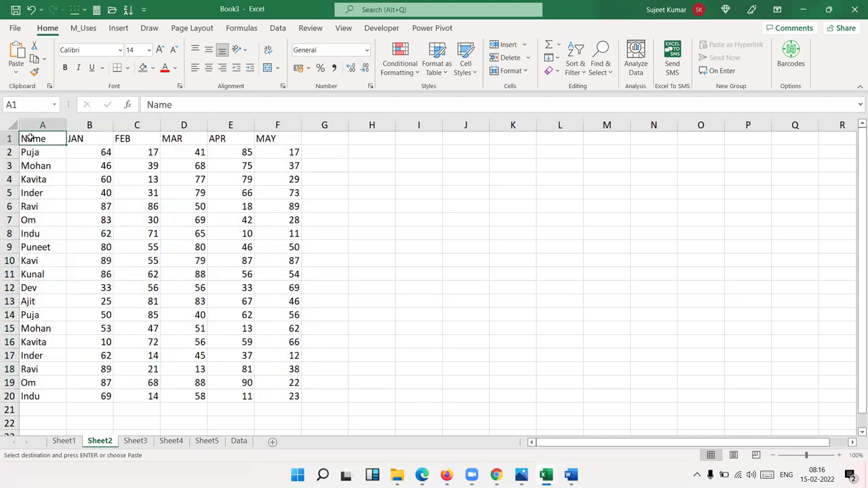
key("ctrl+a")
key("ctrl+c")
left_click(239, 442)
left_click(42, 407)
key("ctrl+v")
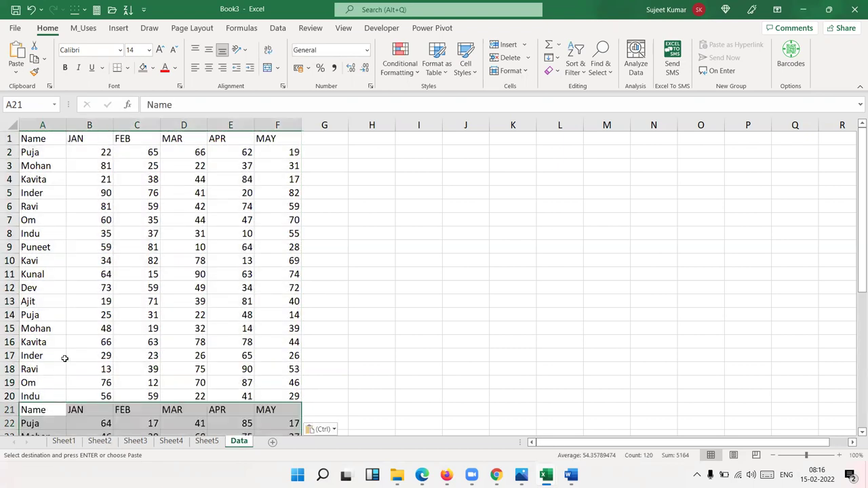
Undo both pasted tables on the Data sheet.
scroll(65, 352, "down", 3)
scroll(66, 350, "down", 3)
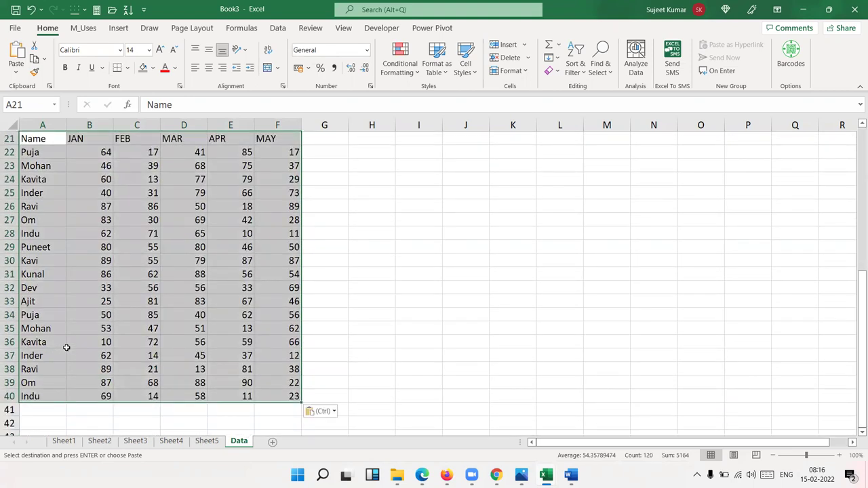
key("ctrl+z")
scroll(100, 283, "up", 7)
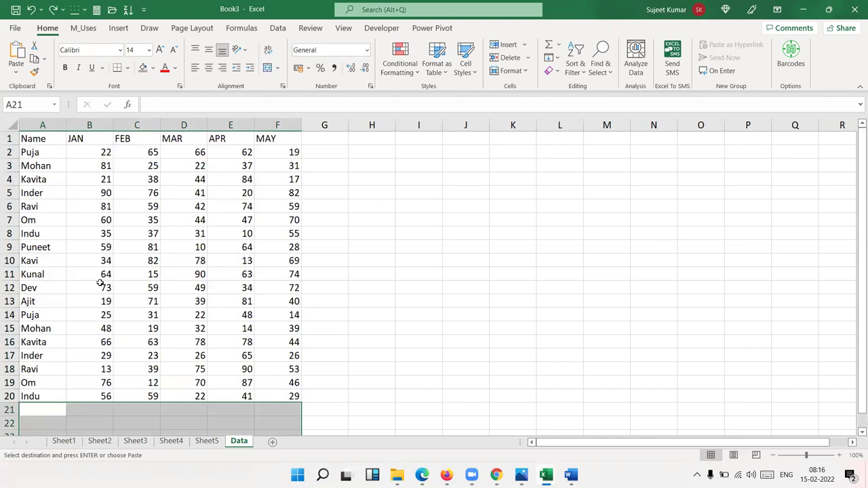
key("ctrl+z")
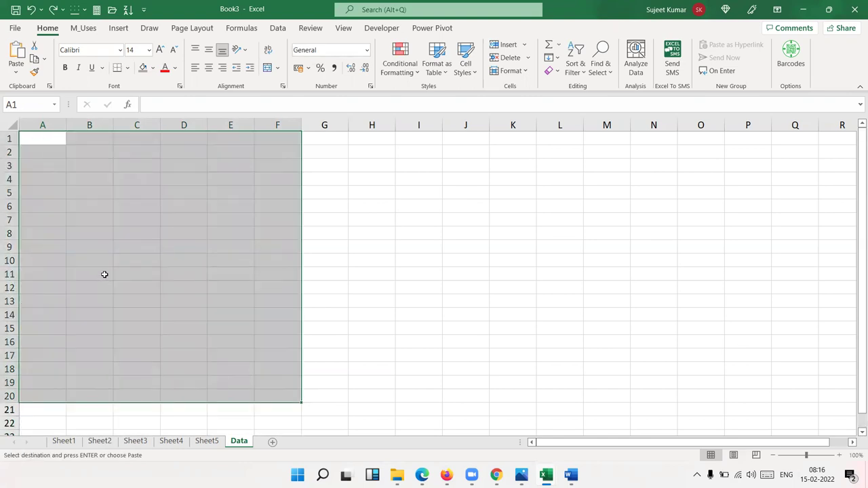
Open the Office Clipboard pane, clear all its collected items, and go to Sheet1.
left_click(367, 190)
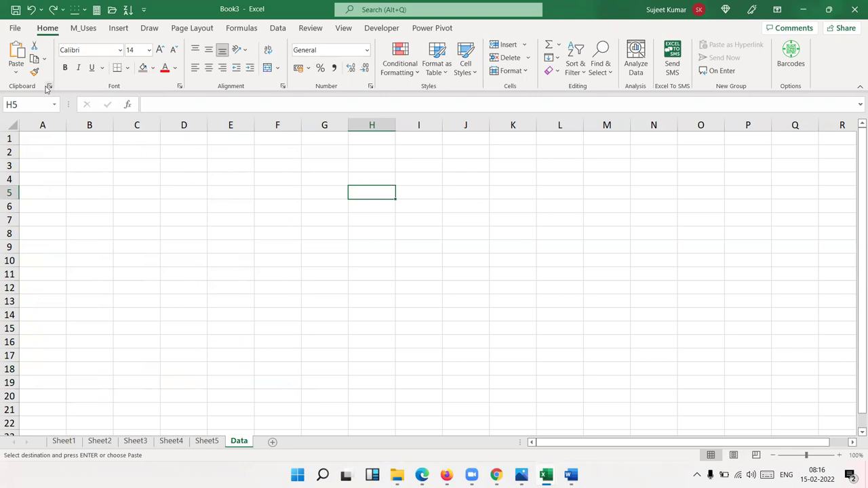
left_click(49, 86)
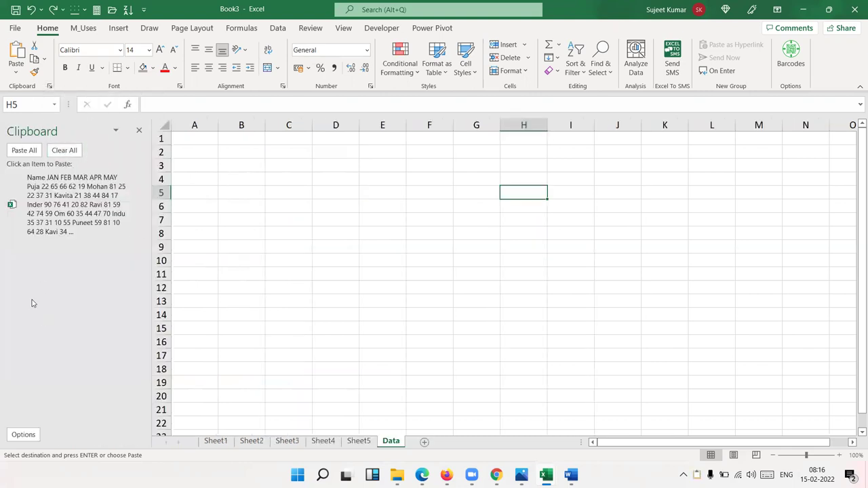
left_click(67, 152)
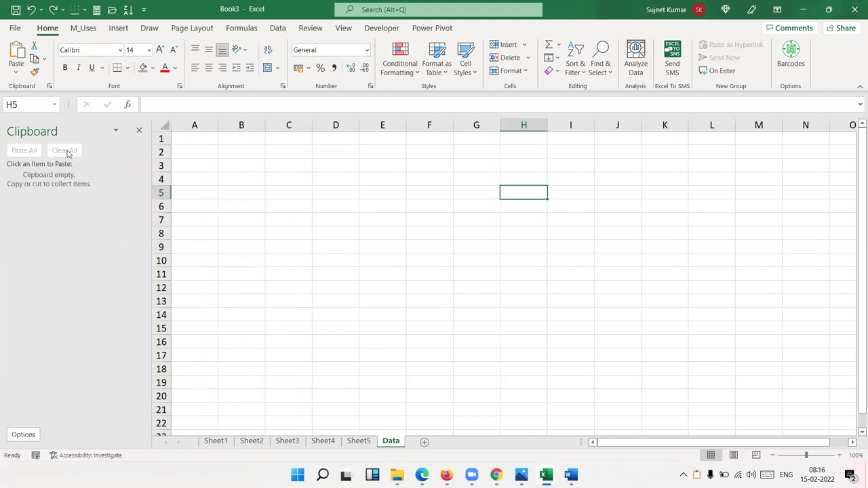
left_click(215, 441)
Copy the Sheet1, Sheet2 and Sheet3 tables onto the Office Clipboard.
left_click(212, 190)
left_click(189, 144)
key("ctrl+a")
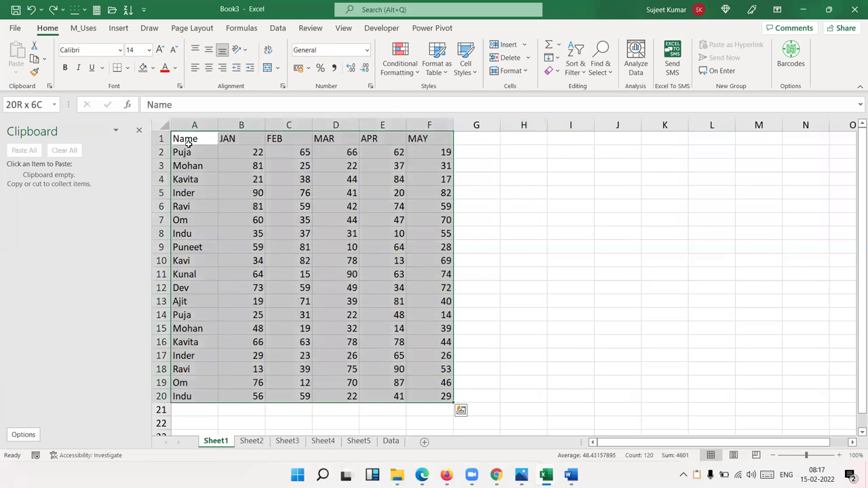
key("ctrl+c")
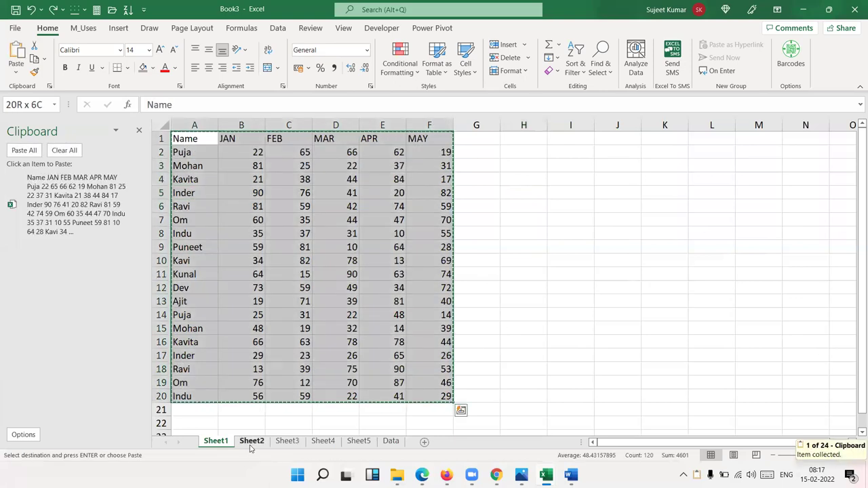
left_click(251, 442)
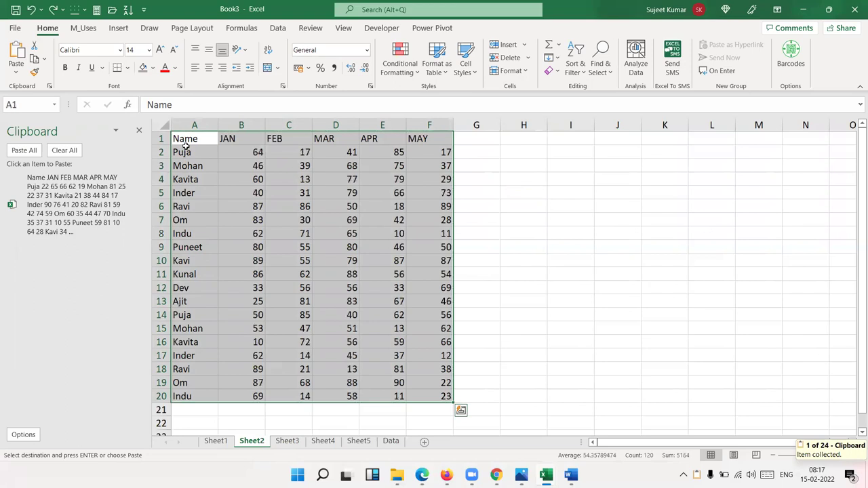
key("ctrl+c")
left_click(289, 440)
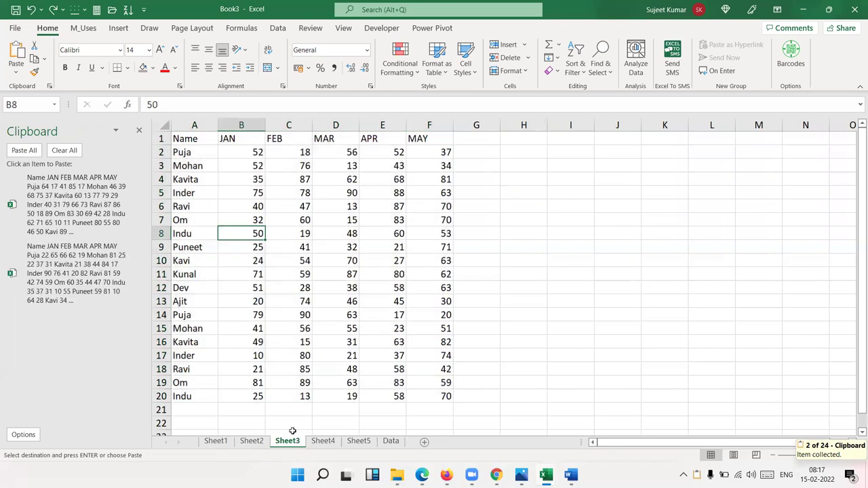
left_click(176, 142)
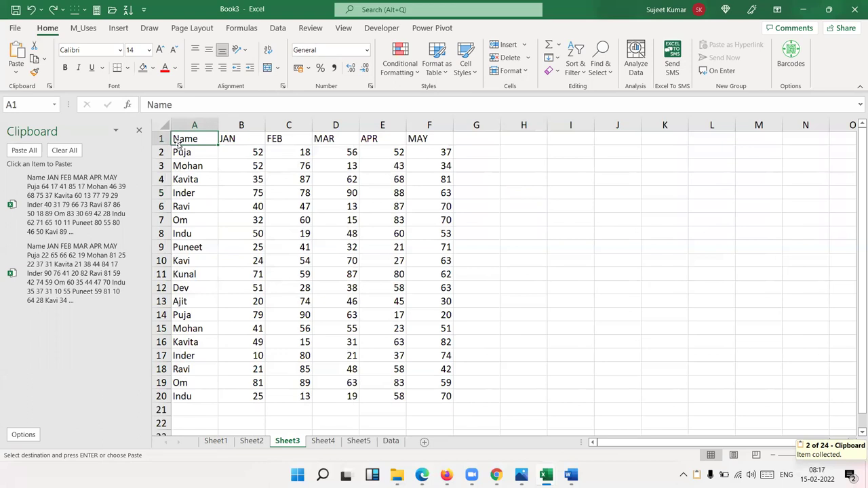
key("ctrl+a")
key("ctrl+c")
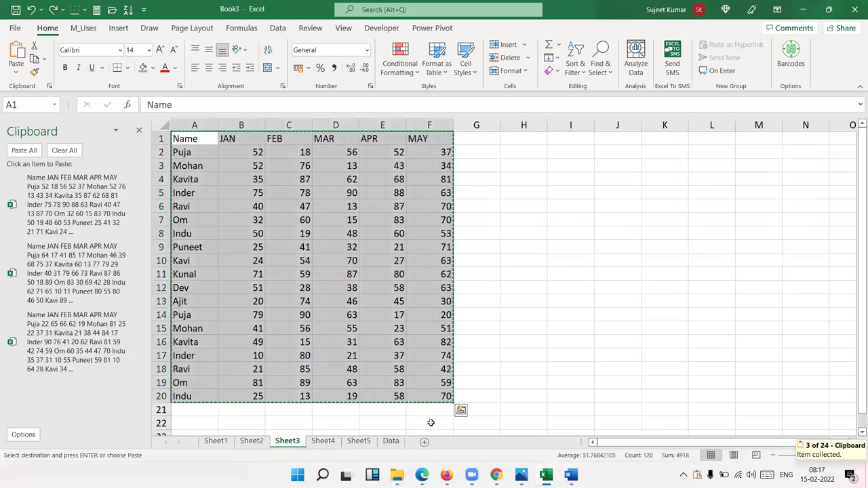
Copy the Sheet4 and Sheet5 tables to the clipboard and return to the Data sheet.
left_click(324, 440)
left_click(193, 139)
key("ctrl+a")
key("ctrl+c")
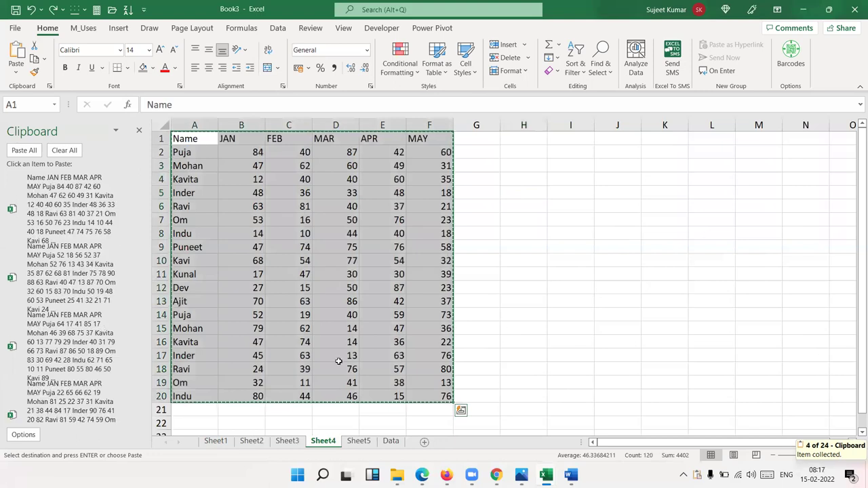
left_click(358, 441)
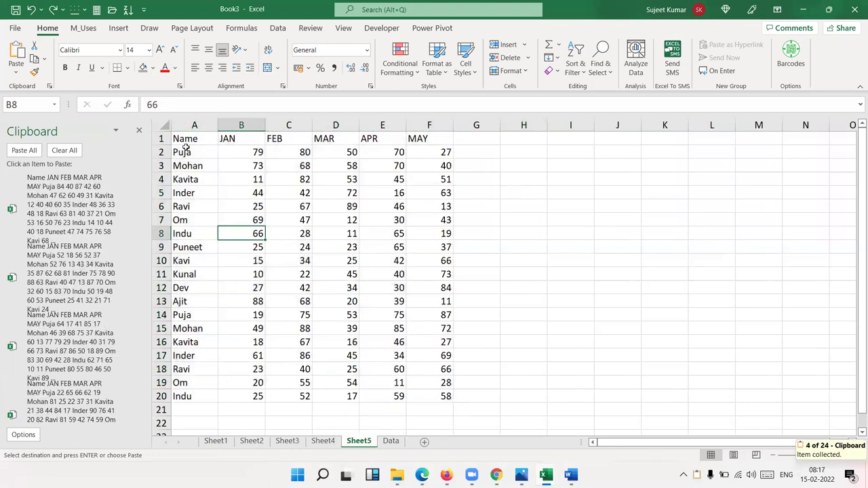
left_click(186, 148)
key("ctrl+a")
key("ctrl+c")
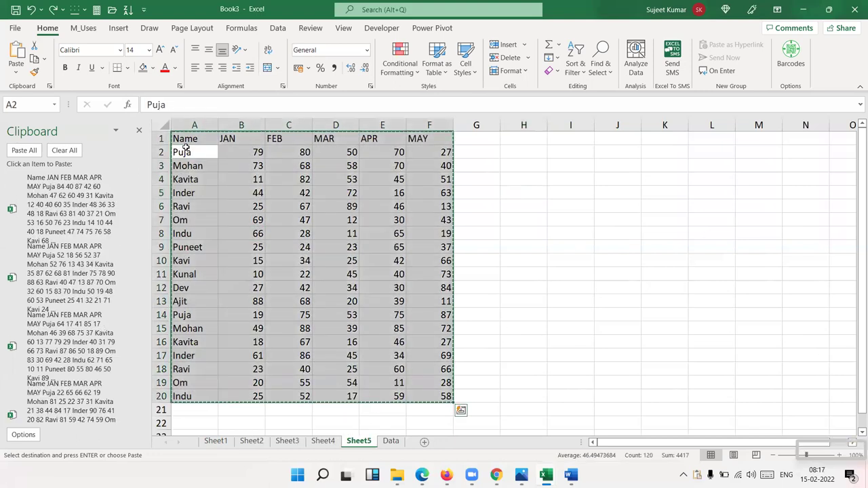
left_click(391, 441)
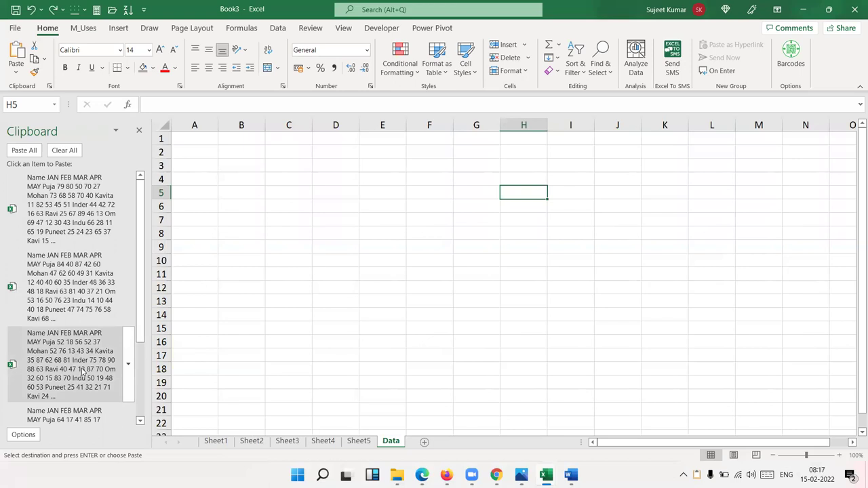
Paste All clipboard items into the Data sheet starting at A1.
left_click(197, 141)
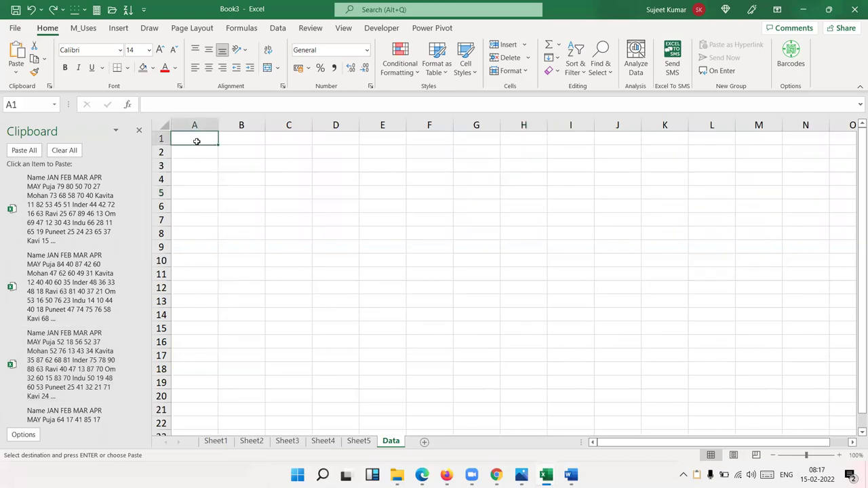
left_click(23, 155)
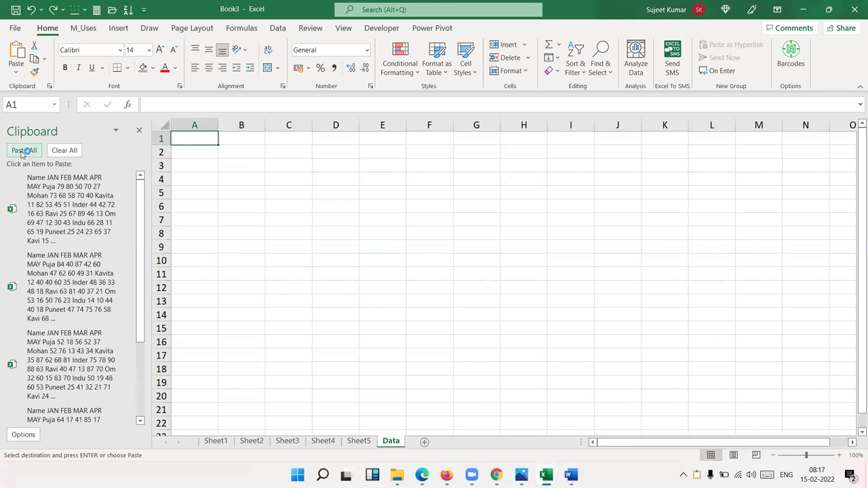
scroll(248, 209, "down", 7)
scroll(248, 209, "down", 7)
scroll(248, 208, "up", 13)
scroll(248, 209, "down", 10)
scroll(248, 209, "up", 10)
Select A1 again and repeat Paste All, checking the stacked tables with repeated headers.
left_click(192, 141)
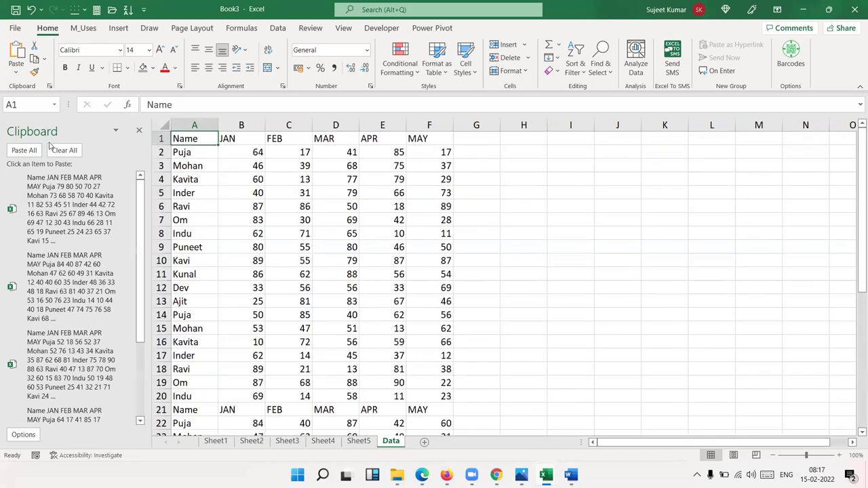
left_click(25, 151)
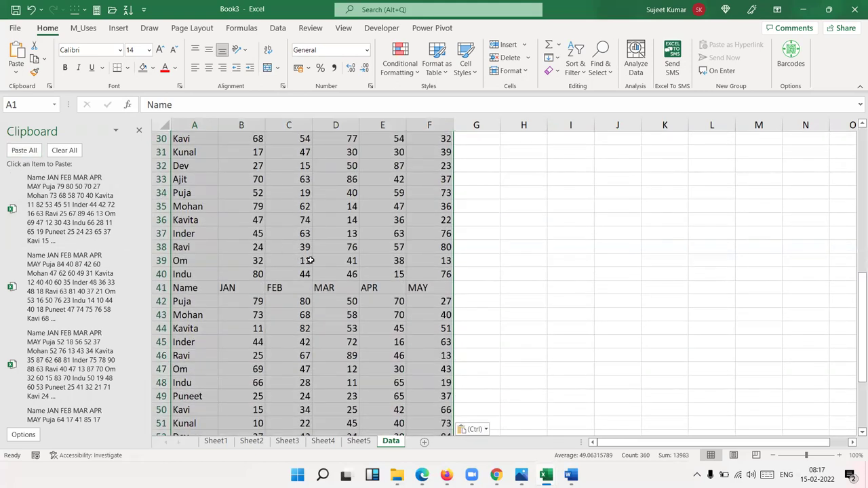
scroll(308, 260, "up", 10)
scroll(309, 259, "down", 2)
scroll(309, 260, "down", 20)
scroll(308, 260, "up", 14)
scroll(309, 260, "up", 11)
scroll(125, 265, "down", 1)
scroll(125, 264, "up", 1)
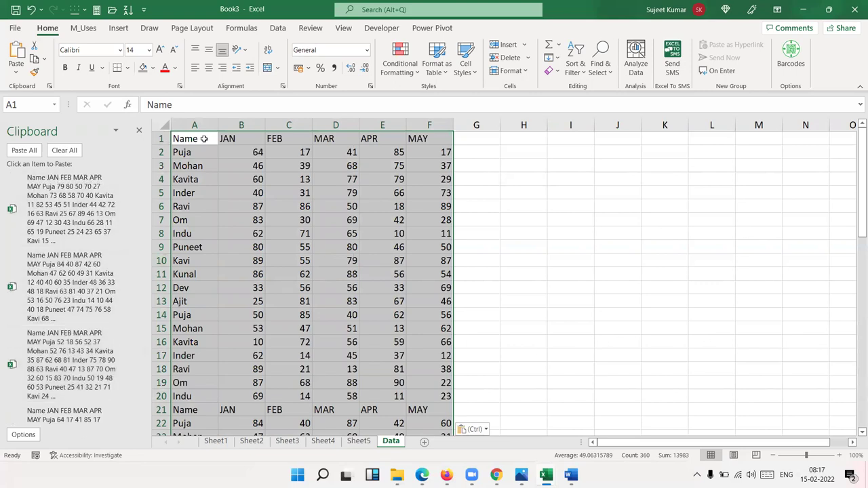
Clear All on the Office Clipboard and delete everything in columns A through F.
left_click(61, 150)
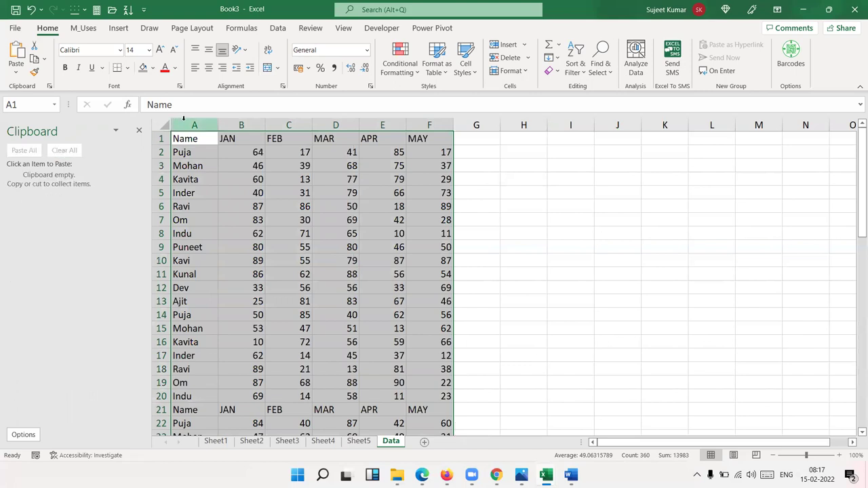
left_click_drag(186, 125, 421, 135)
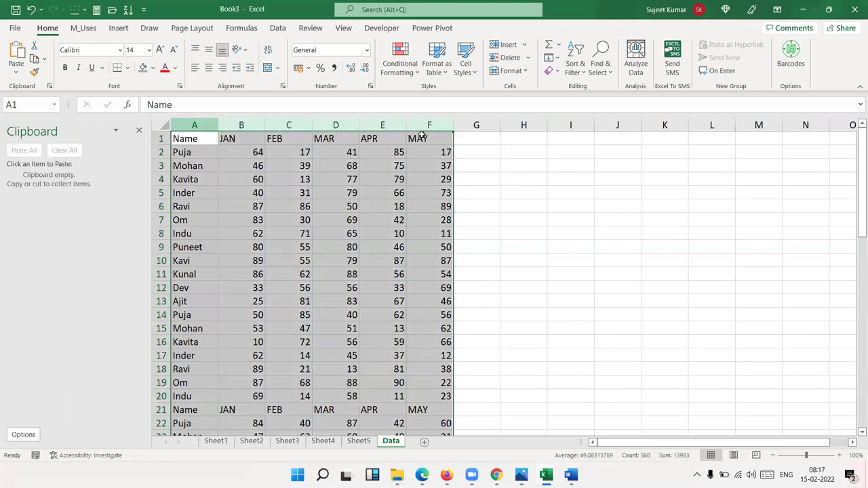
key("Delete")
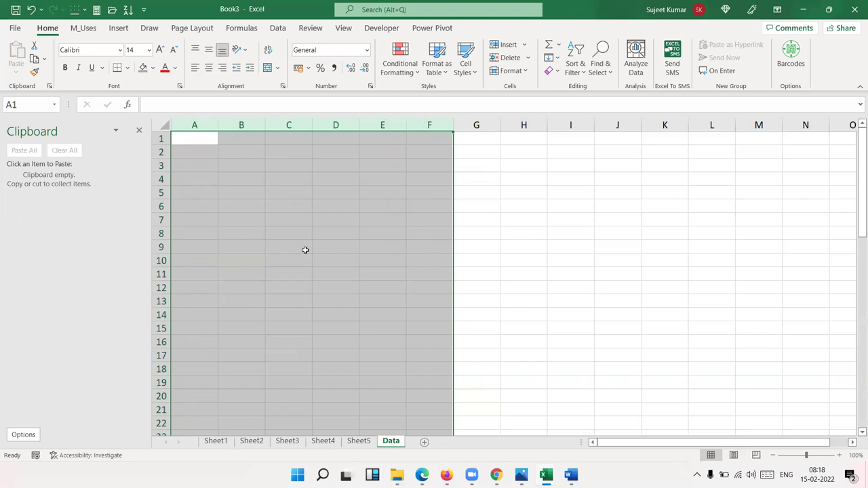
Switch to Chrome and open the Google homepage in a new tab.
mouse_move(496, 474)
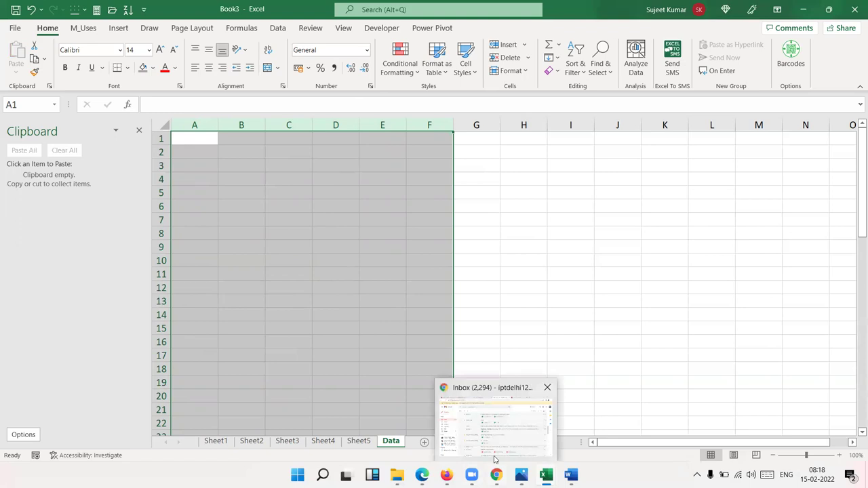
left_click(496, 447)
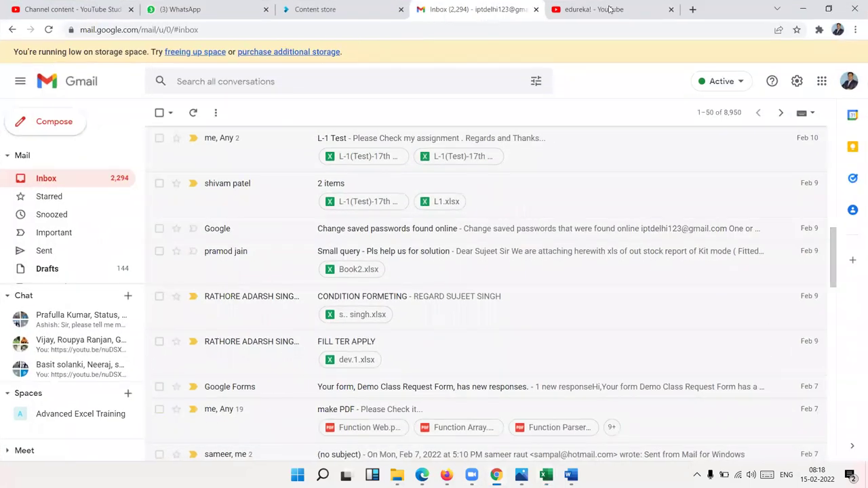
left_click(692, 9)
type("goo")
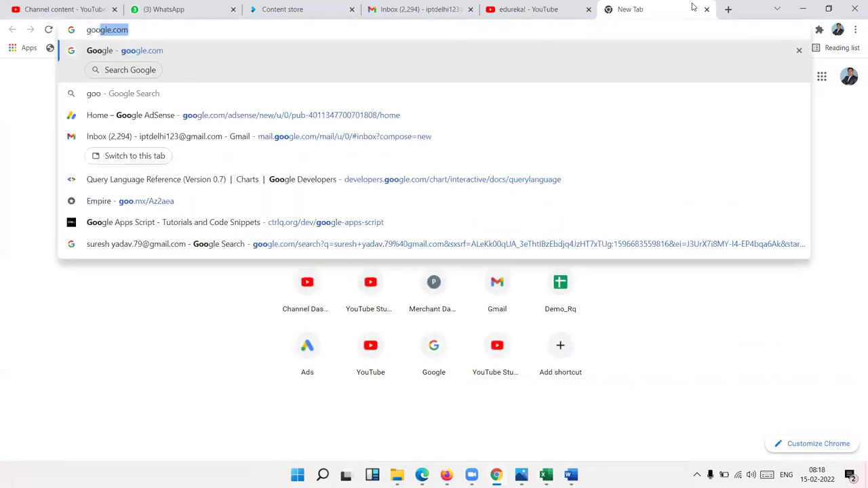
key("Return")
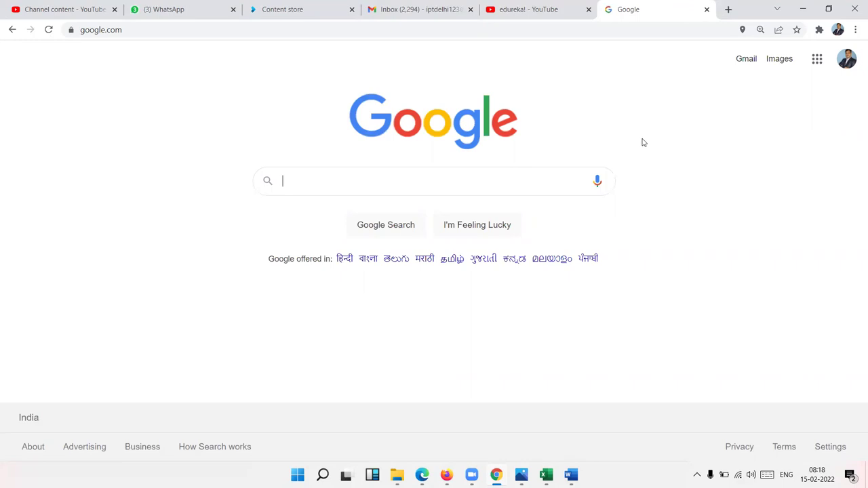
Search Google for 'excel course' and look through the results.
type("excdel")
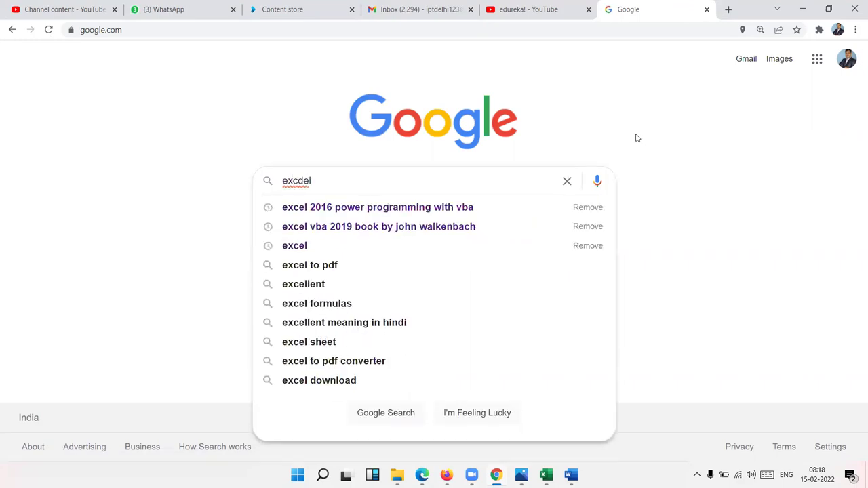
key("BackSpace")
key("BackSpace")
key("BackSpace")
type("el ")
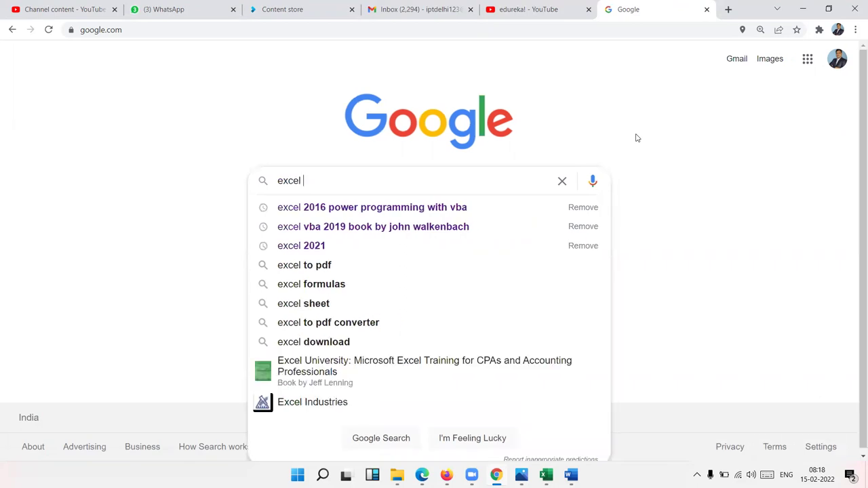
type("course")
key("Return")
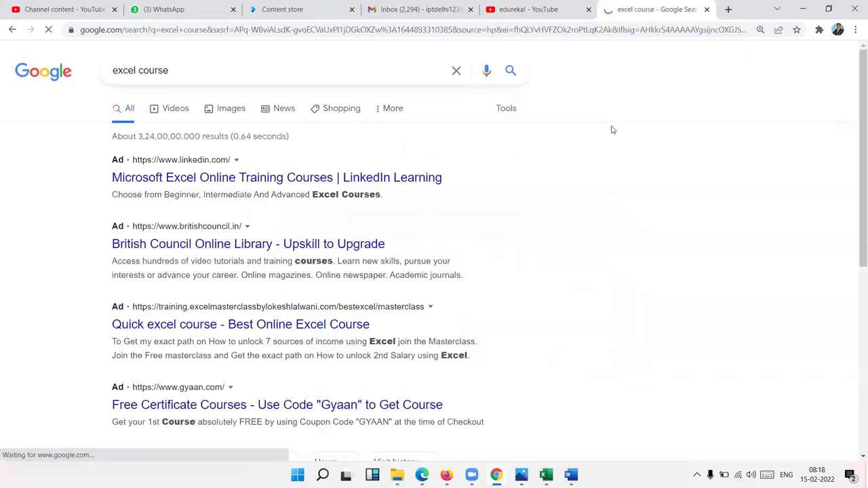
scroll(552, 228, "down", 3)
scroll(552, 229, "down", 3)
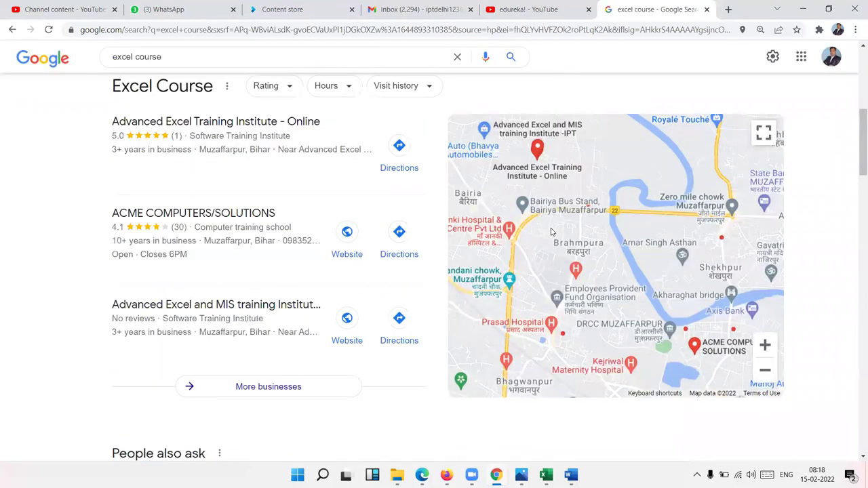
left_click(549, 224)
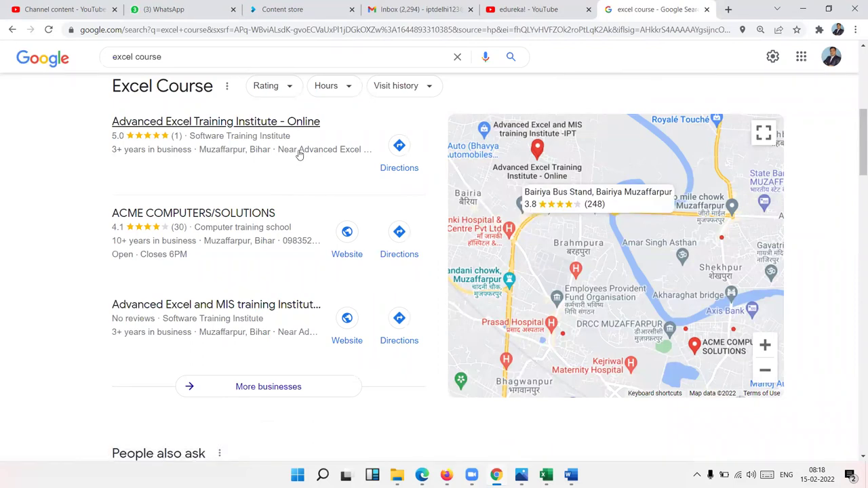
scroll(298, 154, "up", 3)
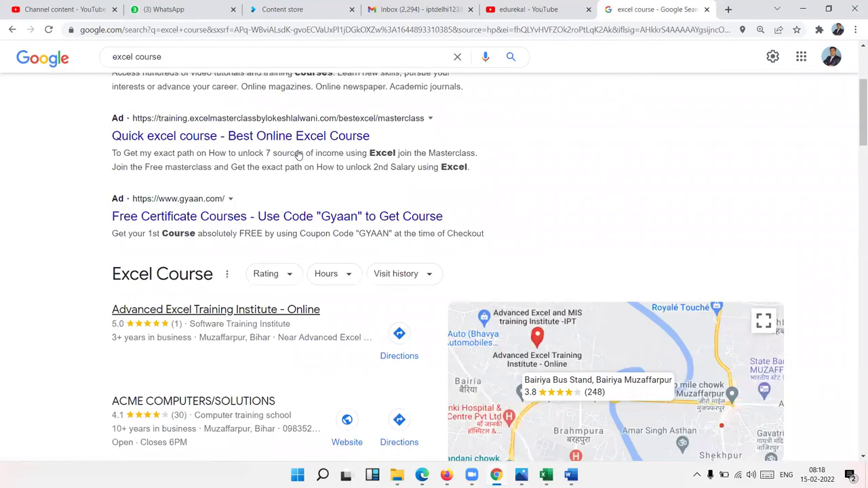
scroll(299, 154, "down", 3)
scroll(298, 155, "down", 8)
scroll(297, 156, "up", 2)
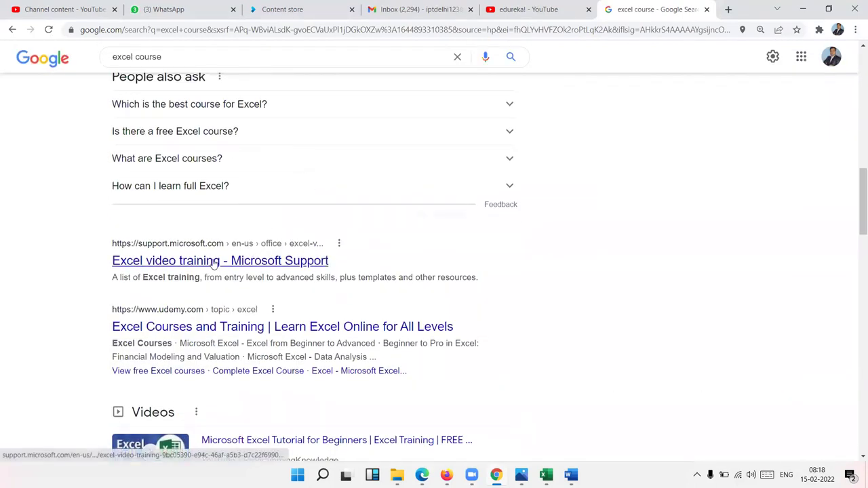
Copy the Microsoft Support result's link, then open the first Excel course listing's details.
right_click(213, 261)
left_click(245, 347)
scroll(203, 215, "up", 5)
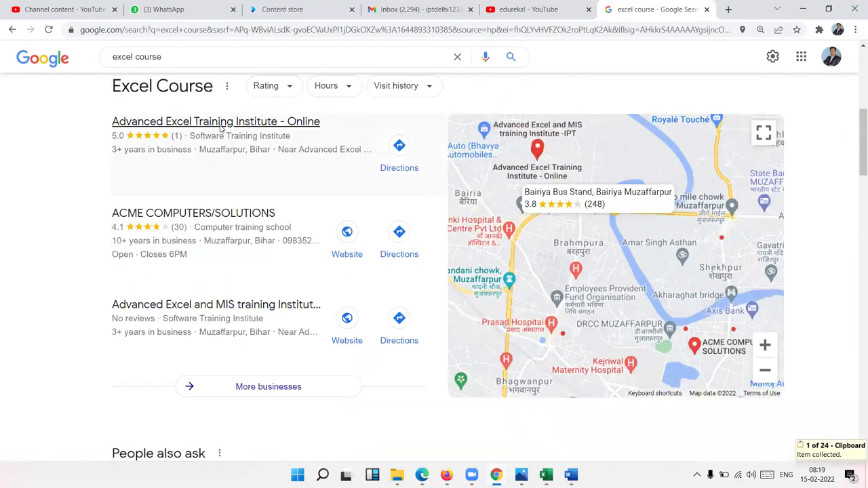
right_click(220, 128)
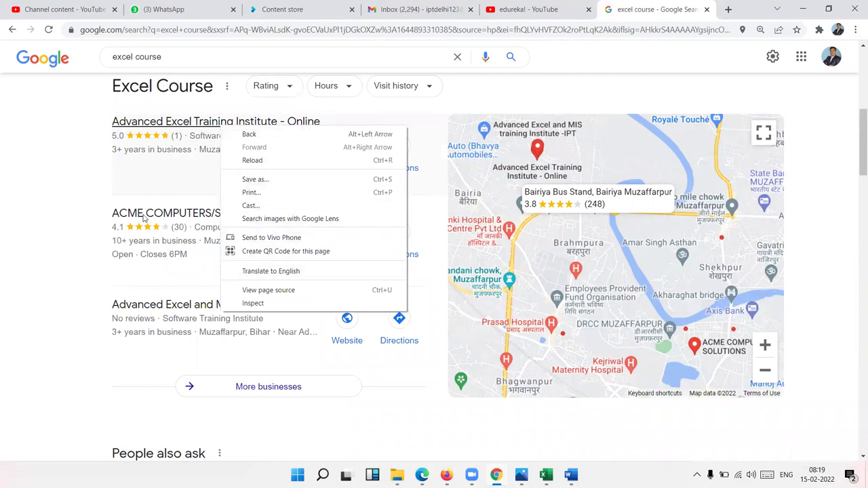
left_click(13, 182)
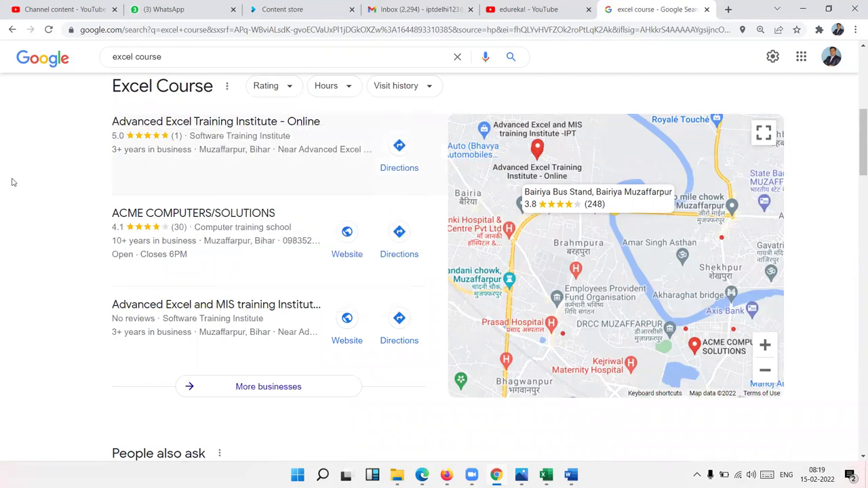
left_click(200, 123)
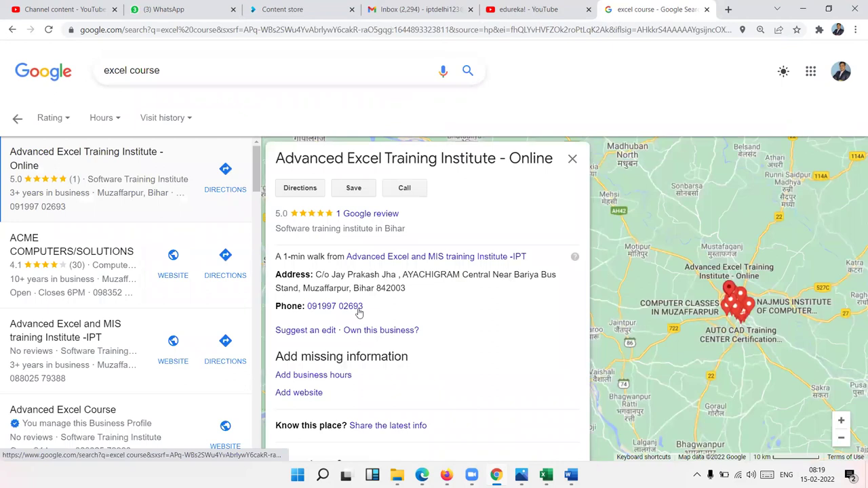
scroll(388, 301, "down", 5)
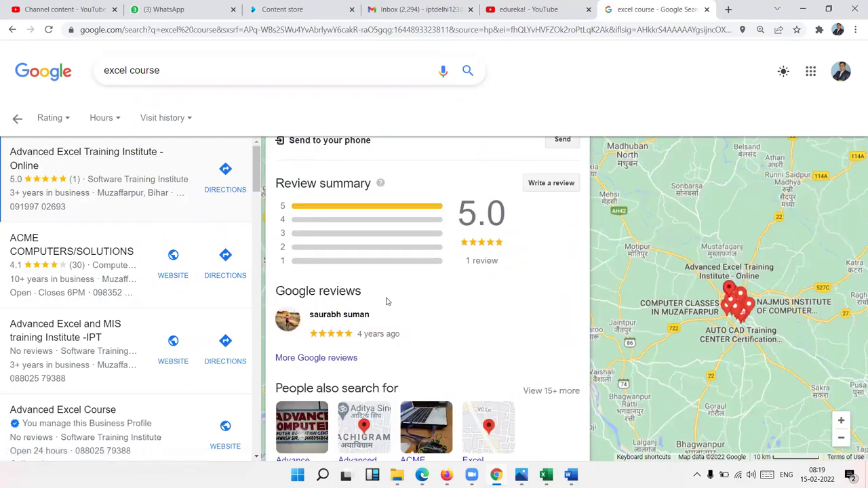
scroll(388, 301, "up", 3)
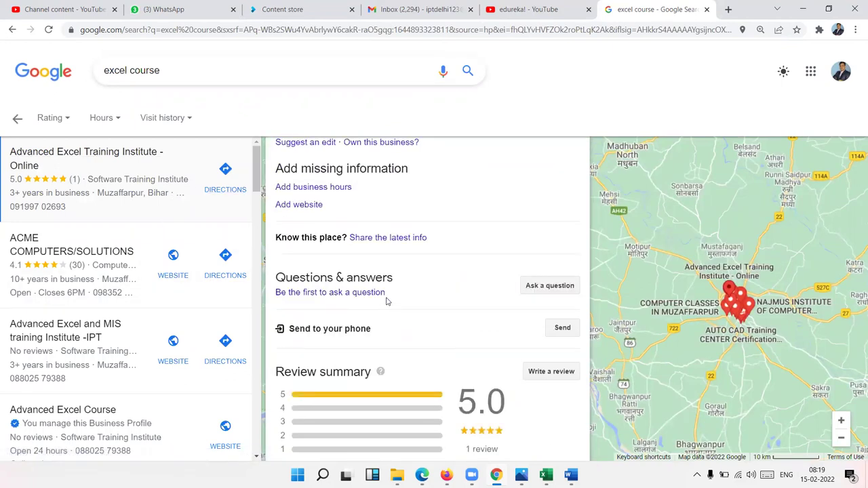
left_click(312, 205)
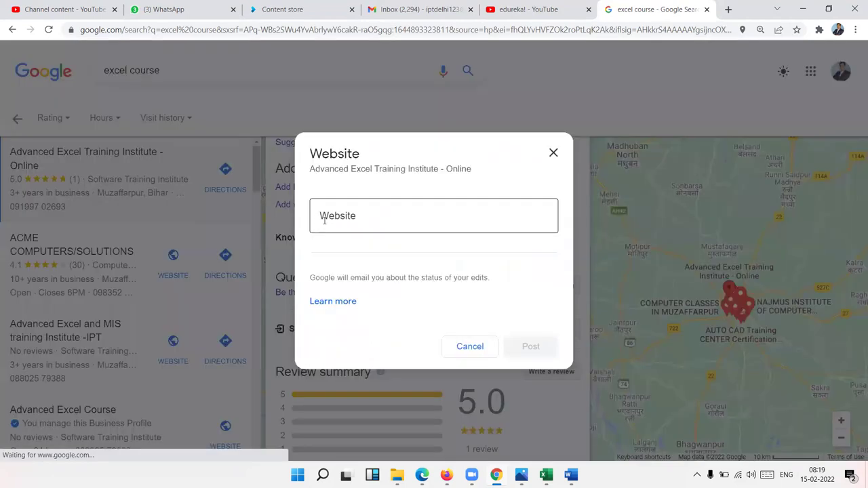
type("www.iptindia")
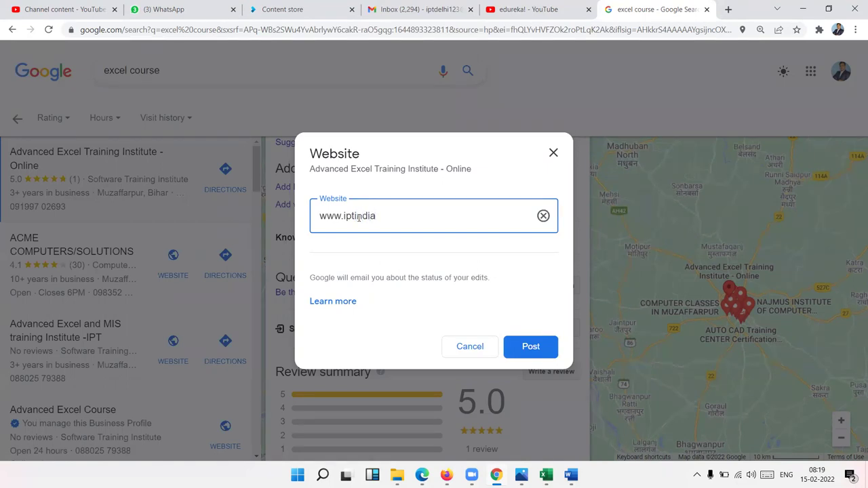
type("om")
left_click(533, 348)
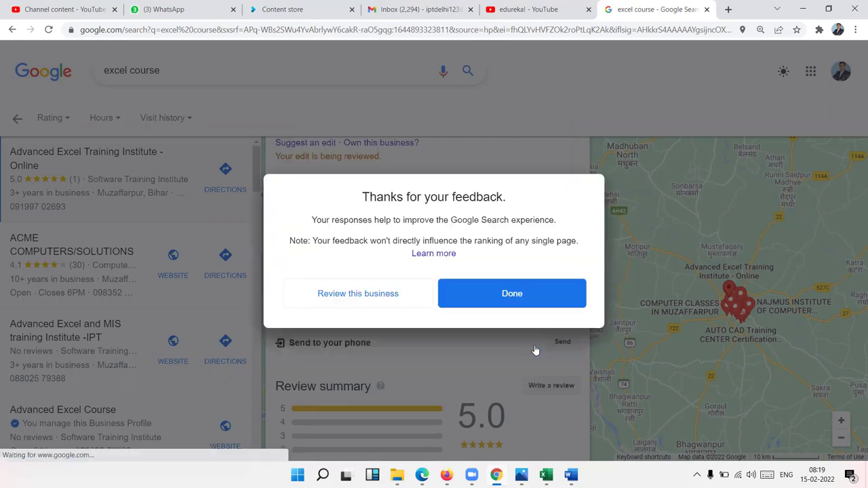
left_click(487, 293)
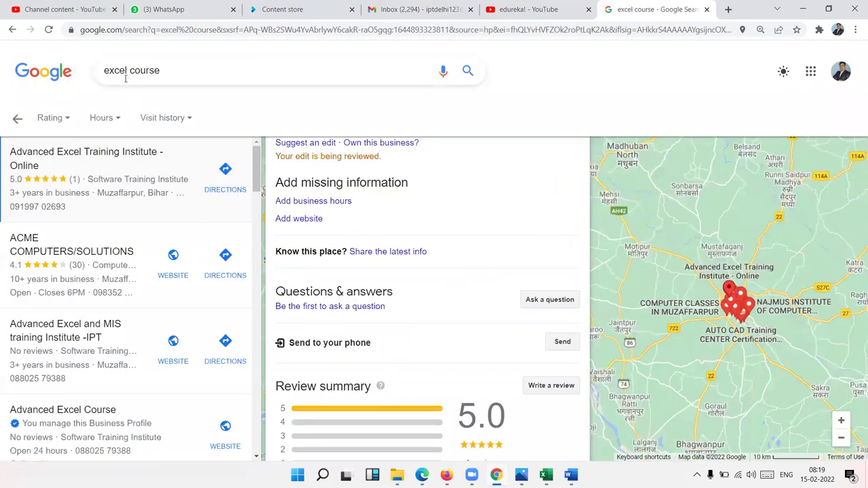
Go back to the 'excel course' search results and scroll through them.
right_click(76, 161)
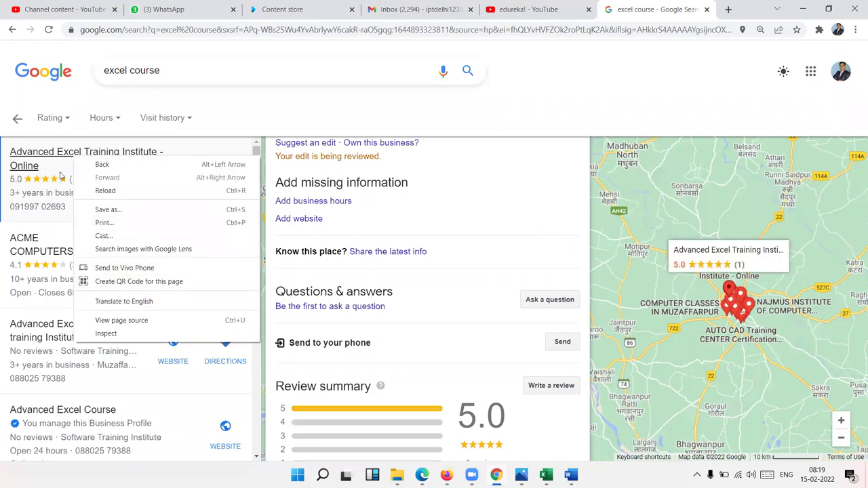
left_click(12, 29)
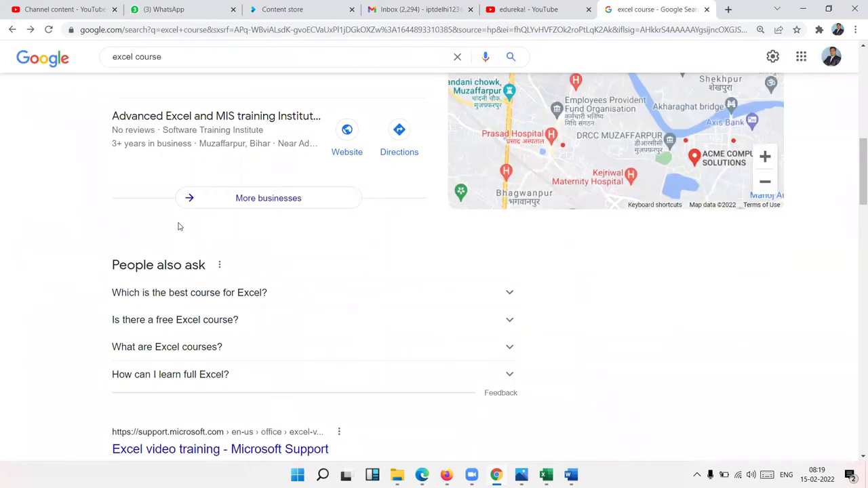
scroll(178, 226, "up", 5)
scroll(178, 227, "down", 1)
scroll(181, 285, "down", 2)
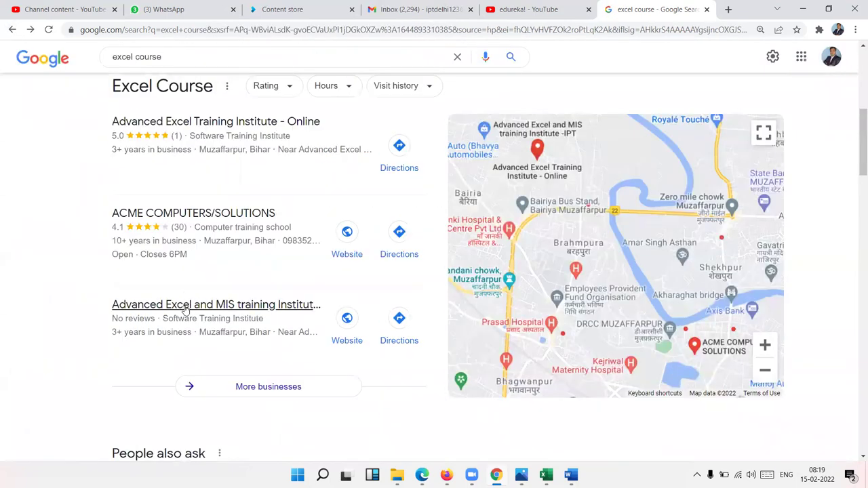
right_click(186, 306)
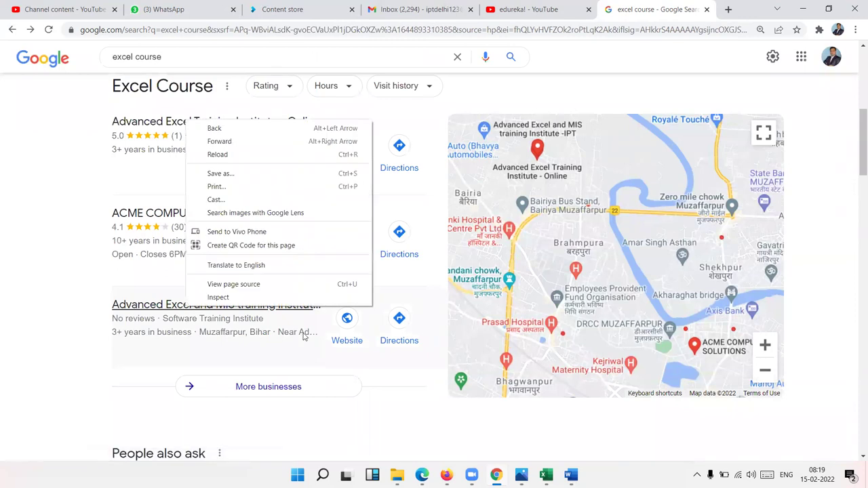
left_click(346, 341)
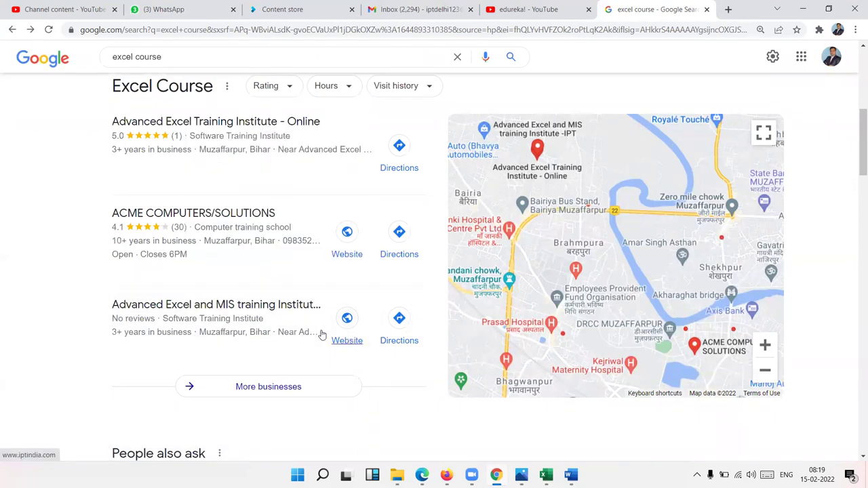
scroll(298, 325, "down", 3)
scroll(245, 317, "down", 3)
scroll(197, 268, "up", 1)
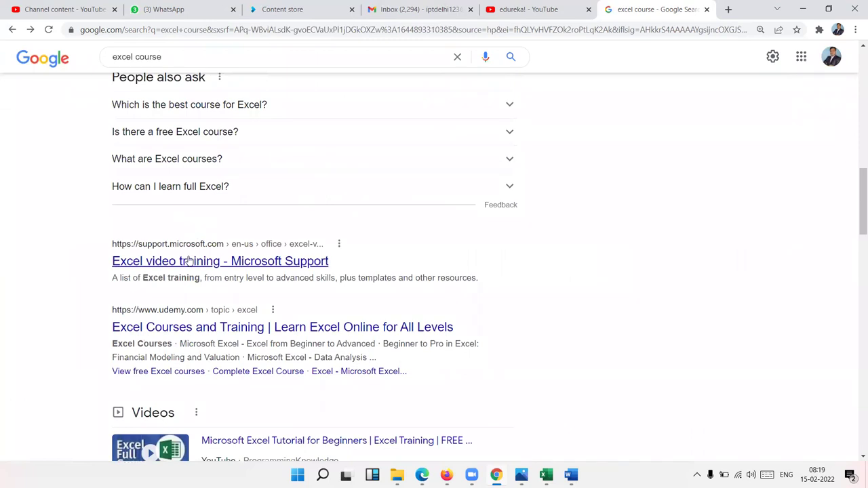
Copy the link addresses of the Microsoft Support, Investopedia, trumpexcel and edX results.
right_click(189, 260)
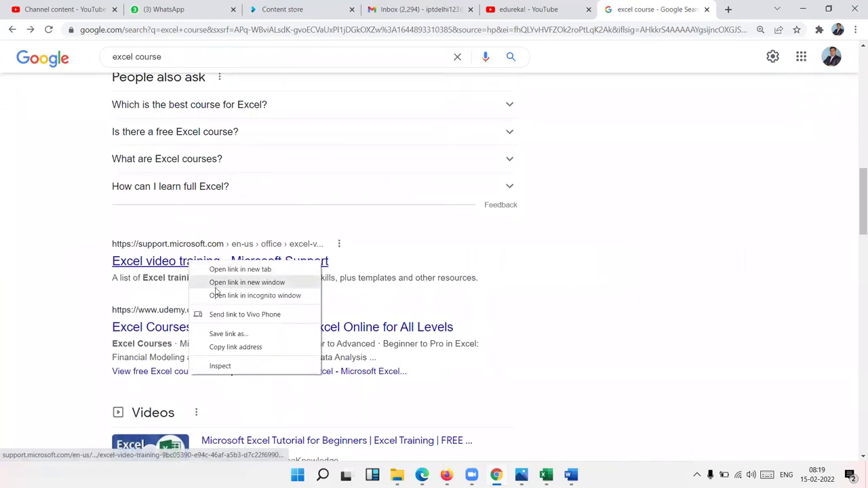
left_click(224, 347)
scroll(213, 325, "down", 4)
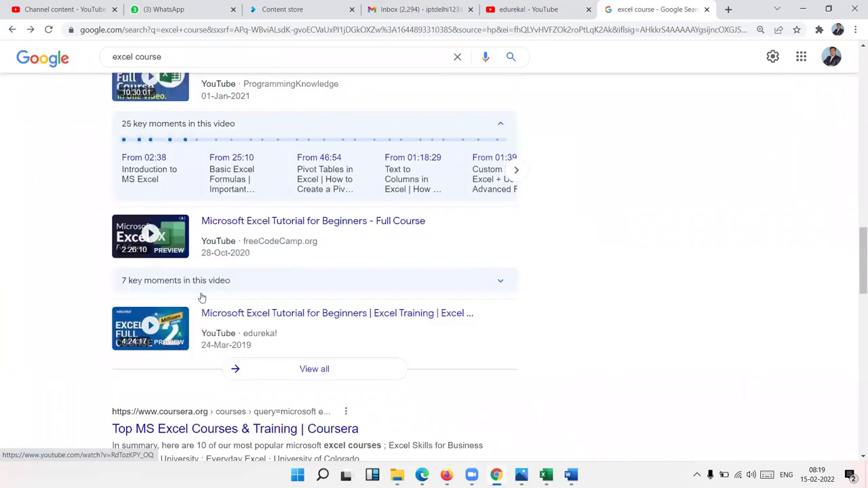
scroll(202, 296, "down", 5)
scroll(198, 283, "down", 1)
right_click(186, 130)
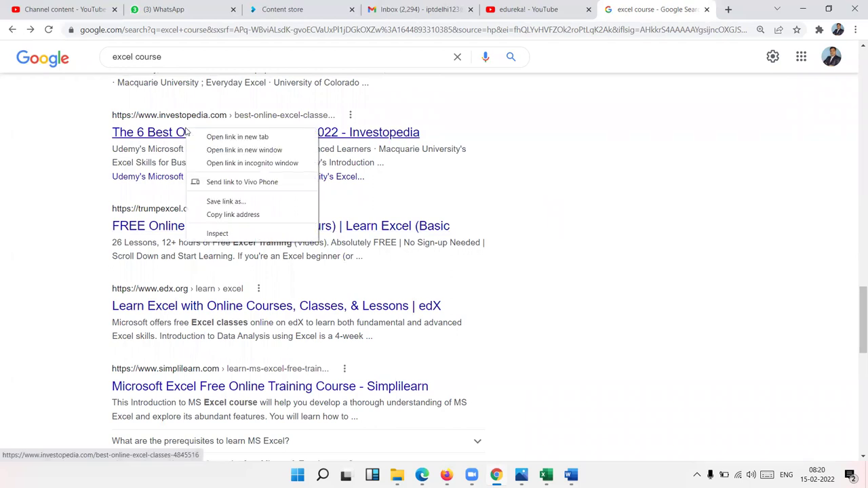
left_click(230, 214)
right_click(197, 227)
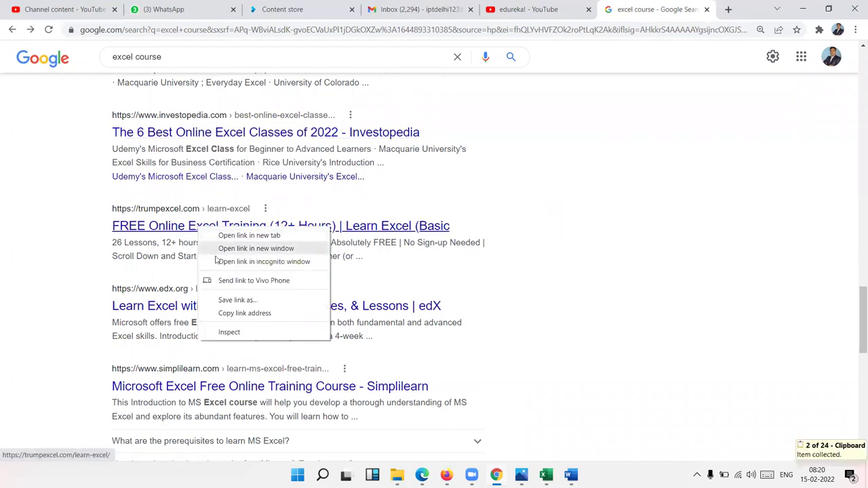
left_click(224, 313)
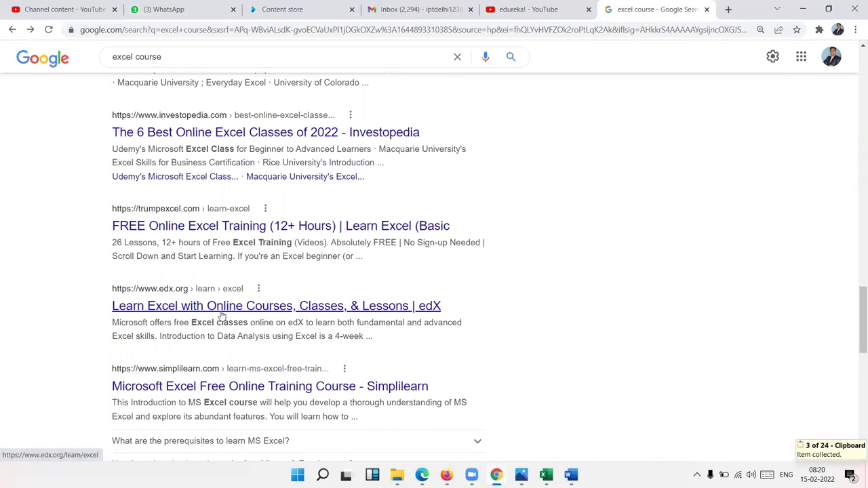
right_click(222, 312)
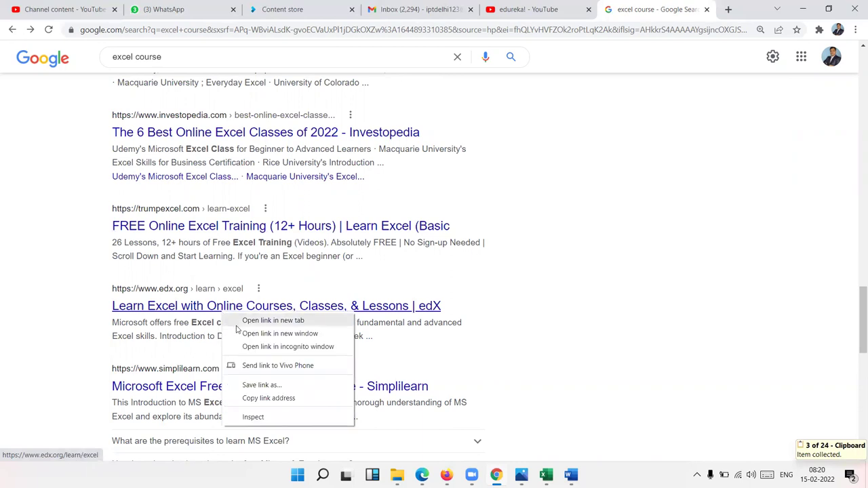
left_click(268, 399)
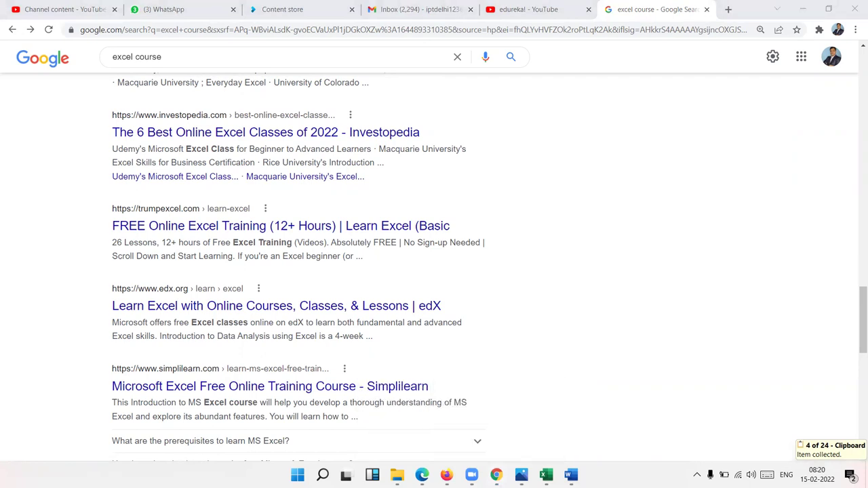
Paste all collected result links from the Office Clipboard into Sales Data starting at I2.
key("alt+Tab")
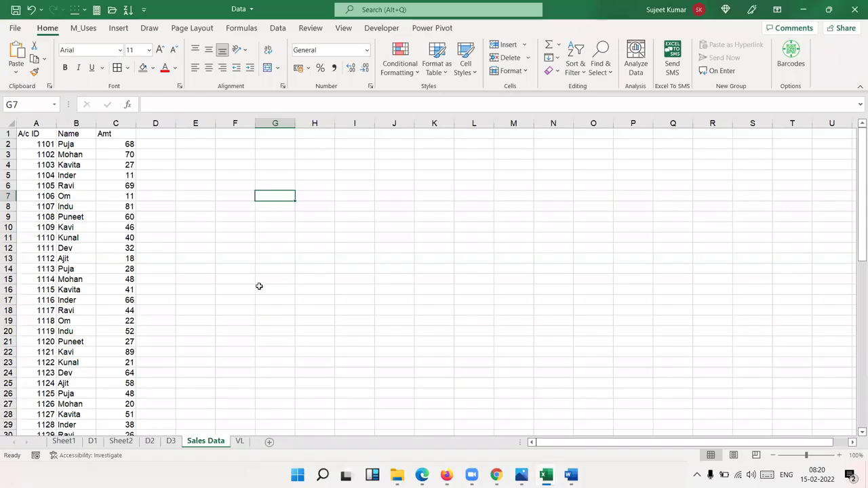
left_click(336, 145)
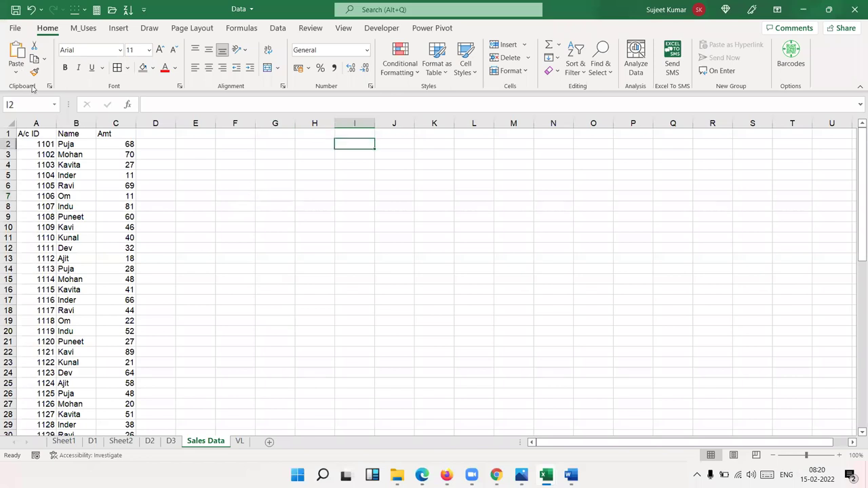
left_click(49, 86)
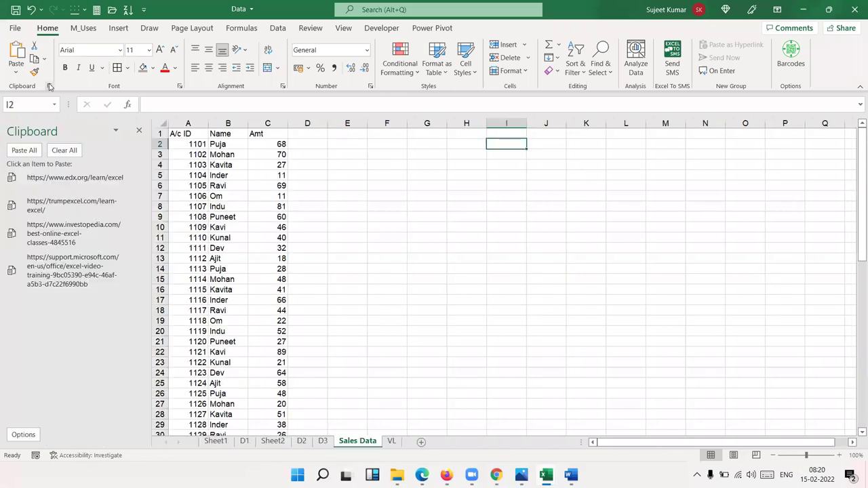
left_click(30, 150)
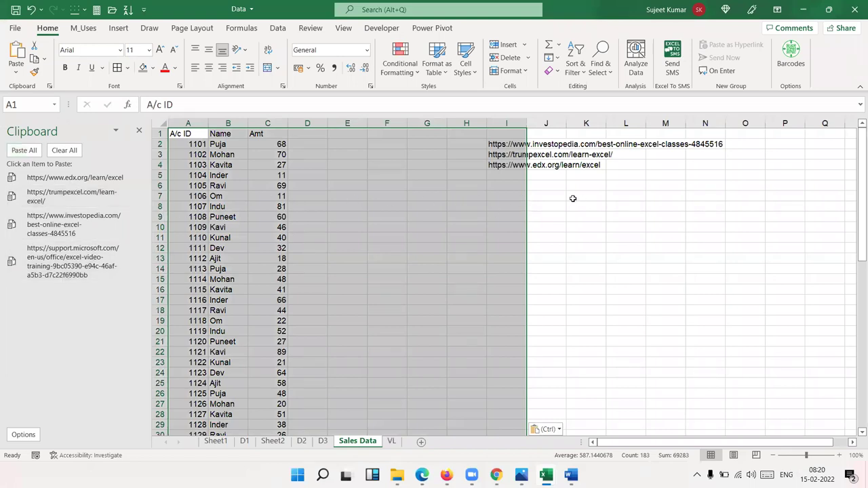
Clear the pasted links from I2:I8, leaving column I empty.
left_click(644, 193)
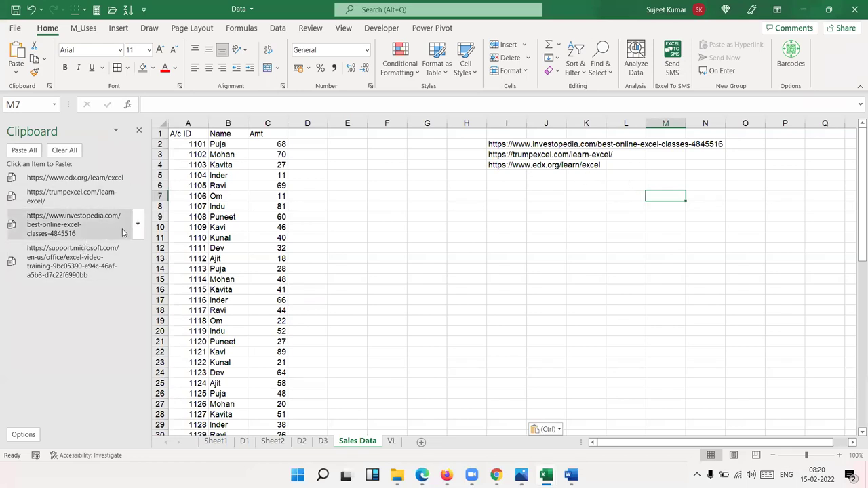
left_click_drag(515, 206, 515, 144)
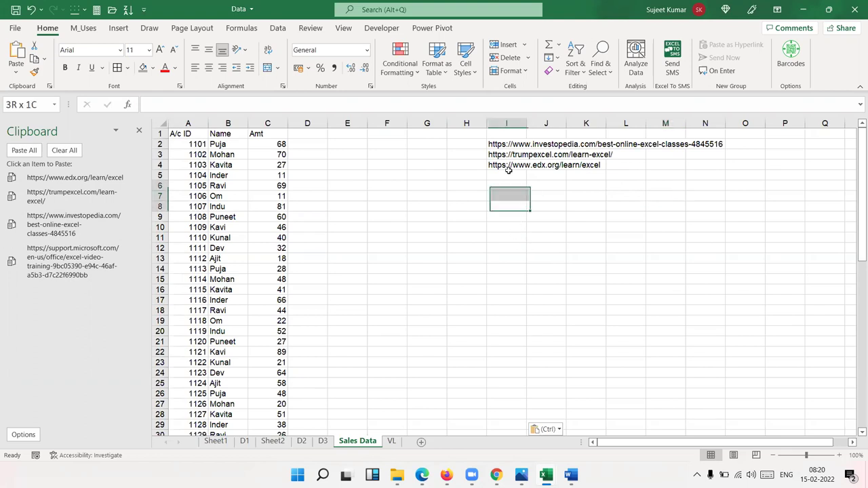
key("Delete")
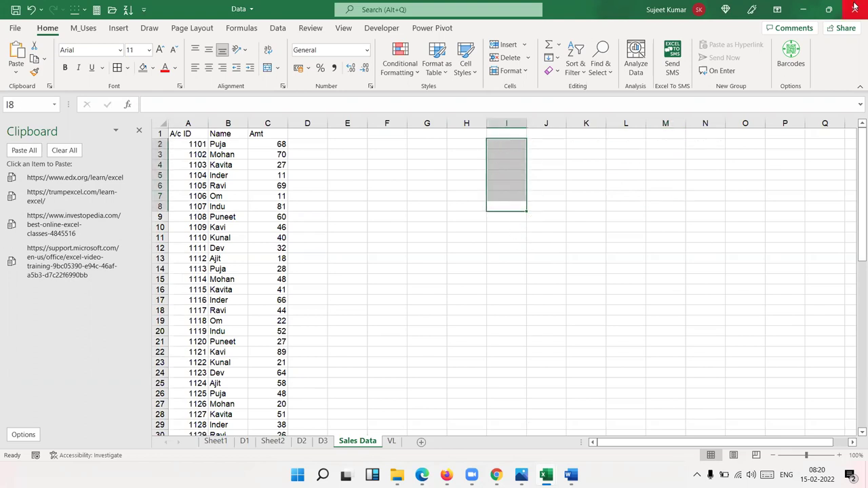
Close Data.xlsm with Don't Save, then minimize Chrome to show the Windows desktop.
left_click(855, 8)
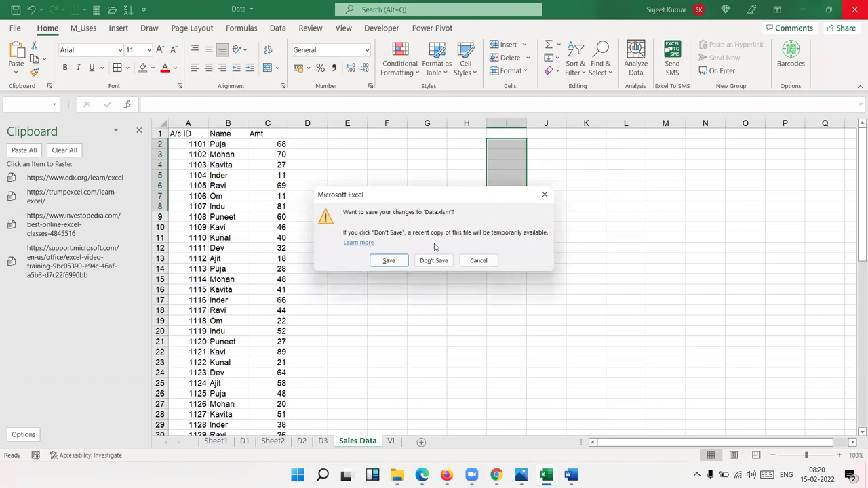
left_click(428, 262)
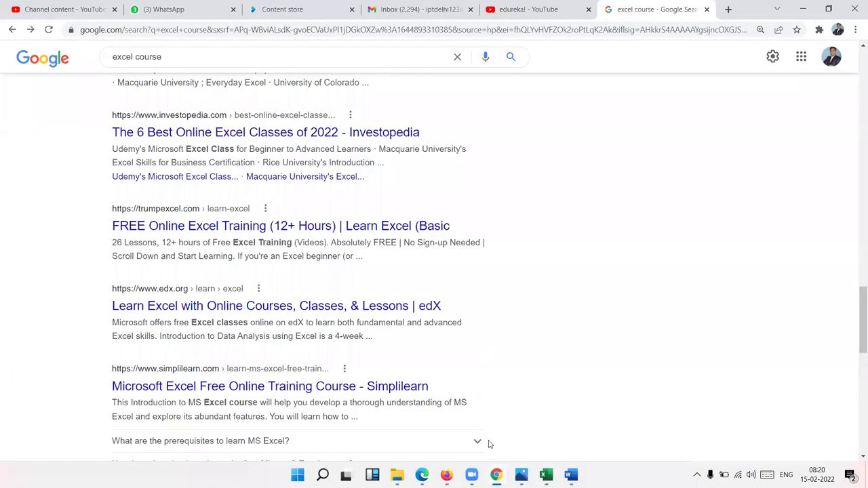
key("super+d")
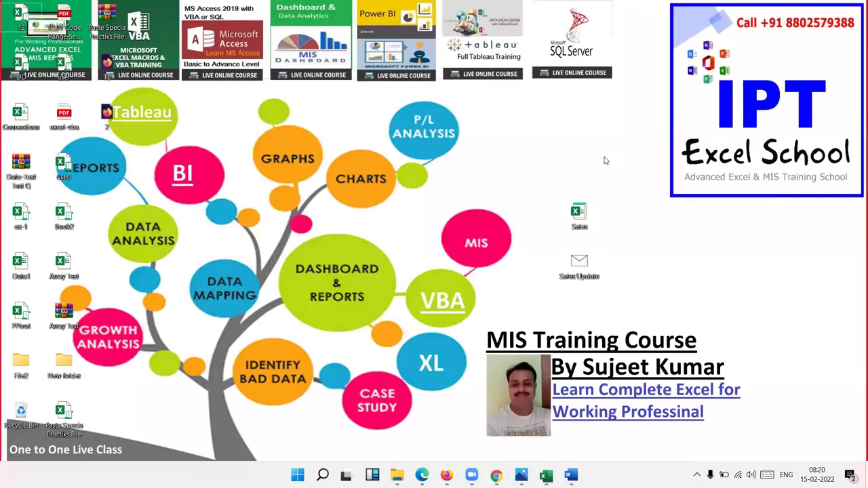